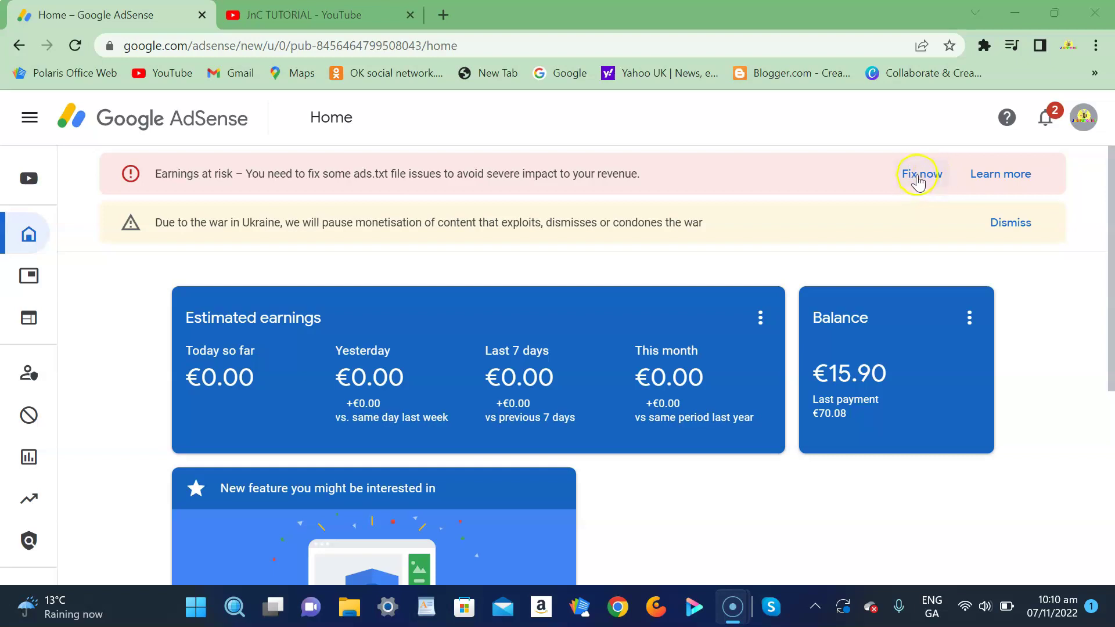
Download the ads.txt file from AdSense's Fix now panel, saved as ads (2).txt
click(917, 175)
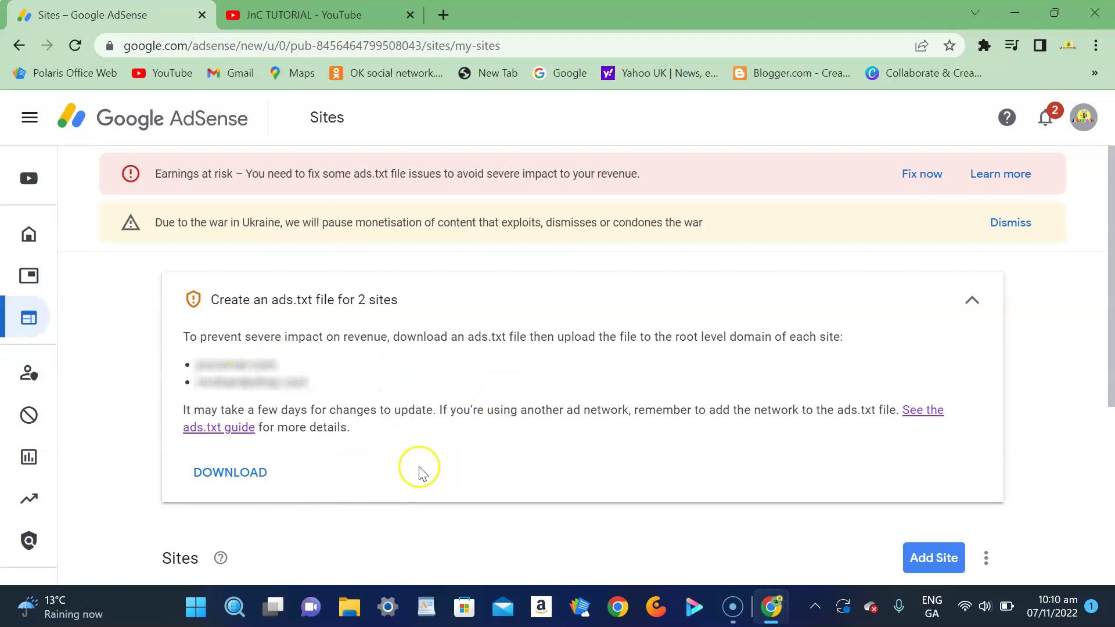
click(231, 481)
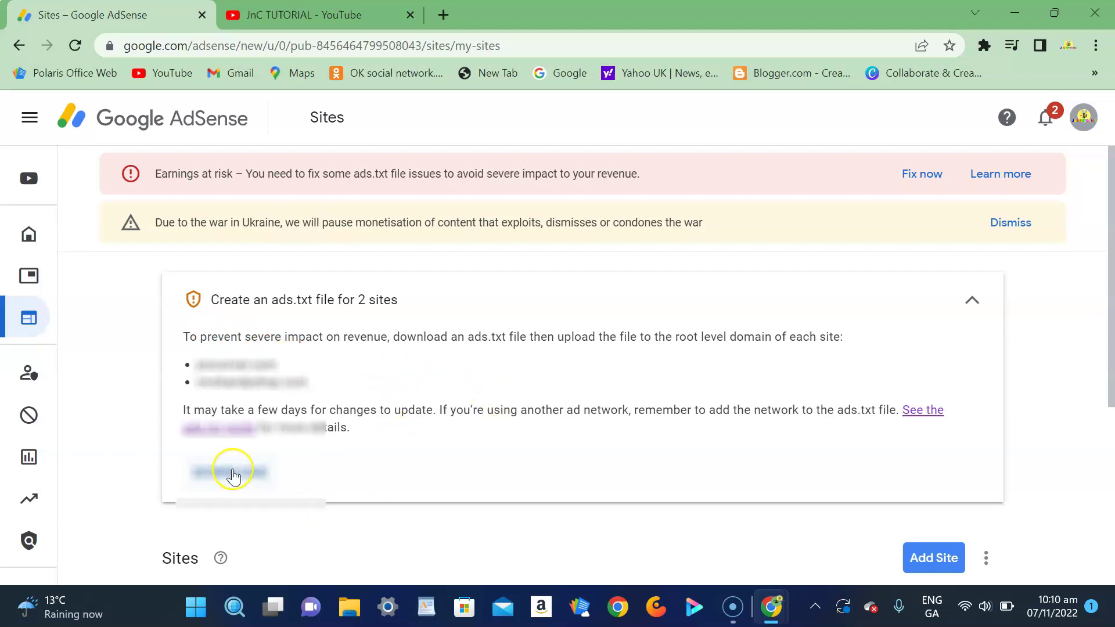
scroll(687, 291, down, 4)
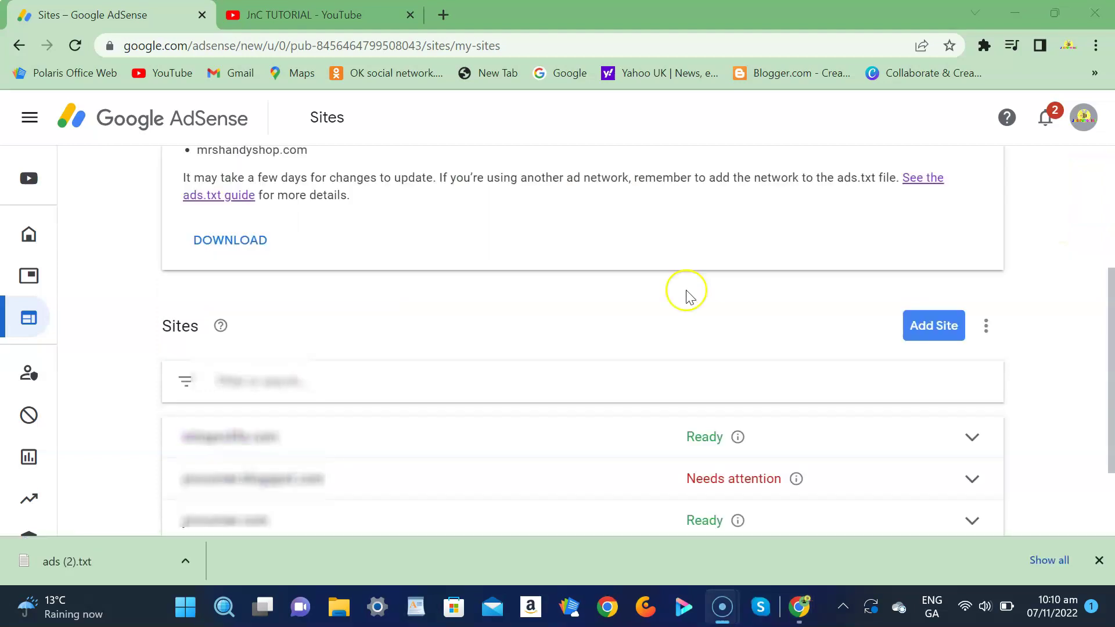
click(183, 564)
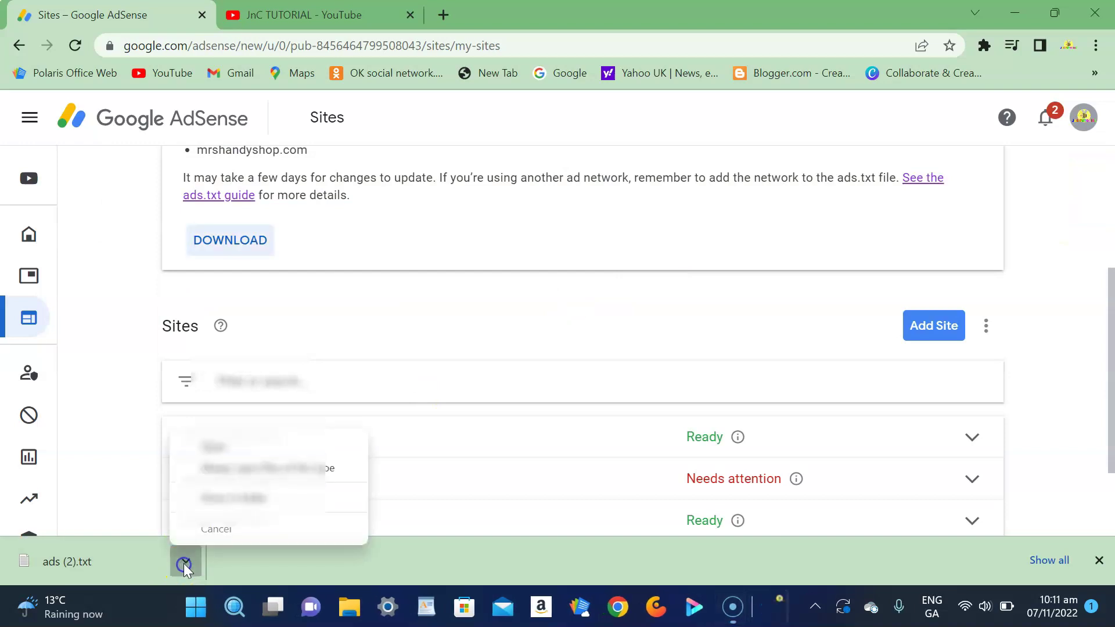
Open ads (2).txt in Notepad and copy its google.com publisher line
click(257, 445)
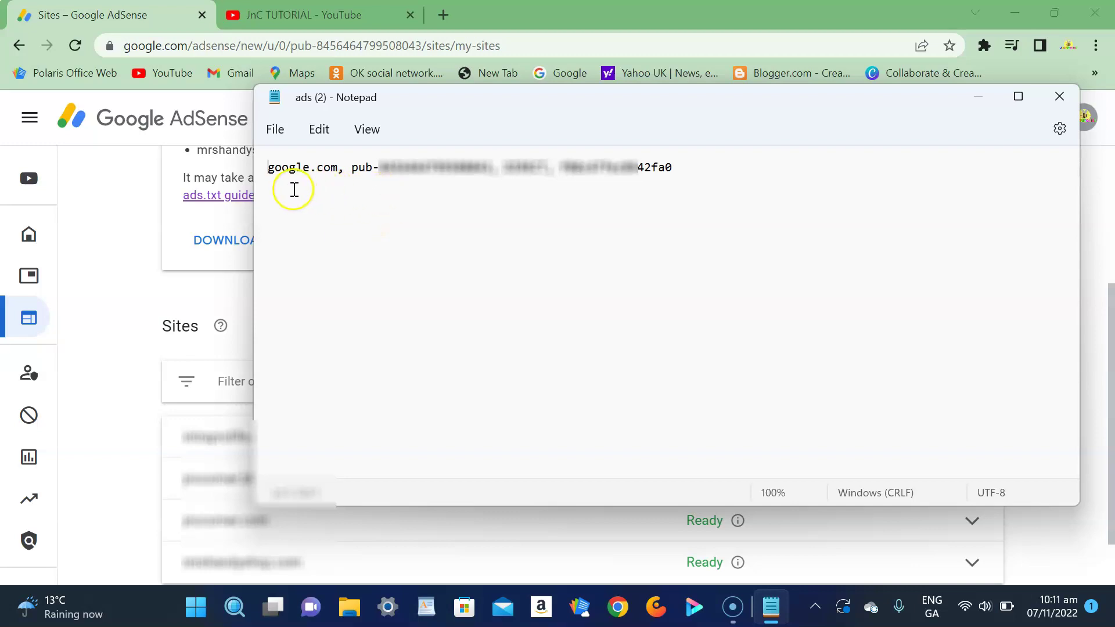
drag(445, 109, 405, 232)
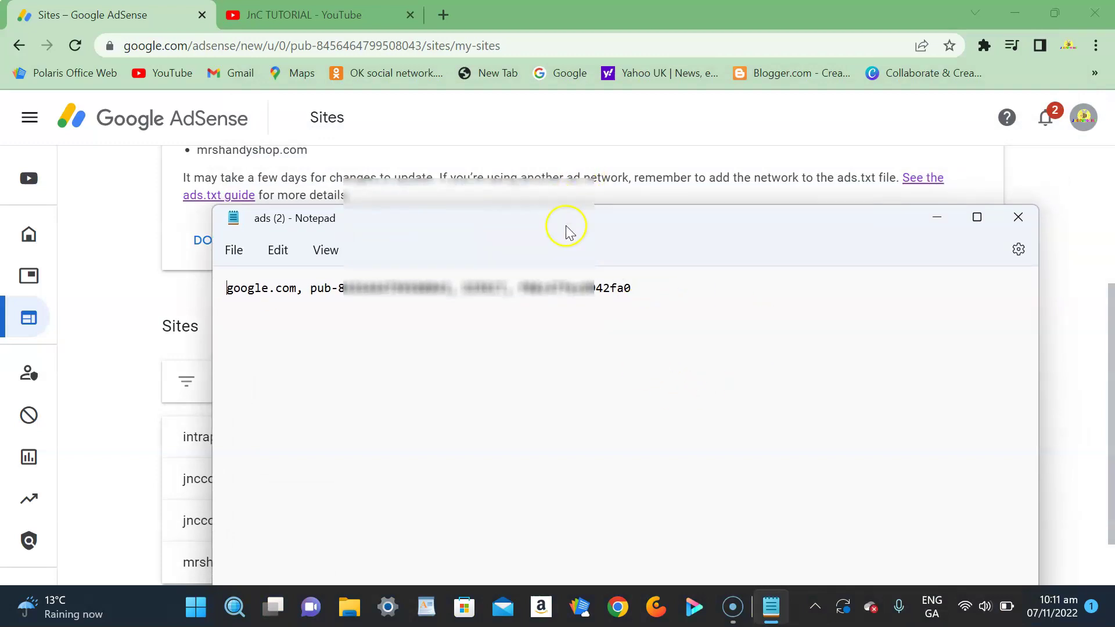
drag(637, 289, 227, 306)
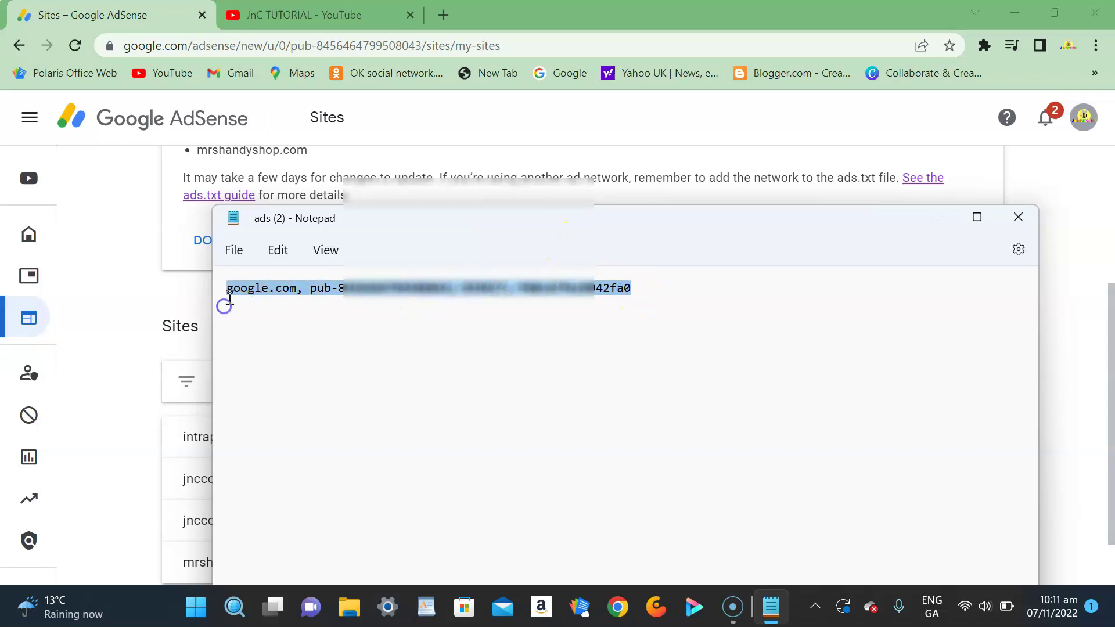
right_click(230, 291)
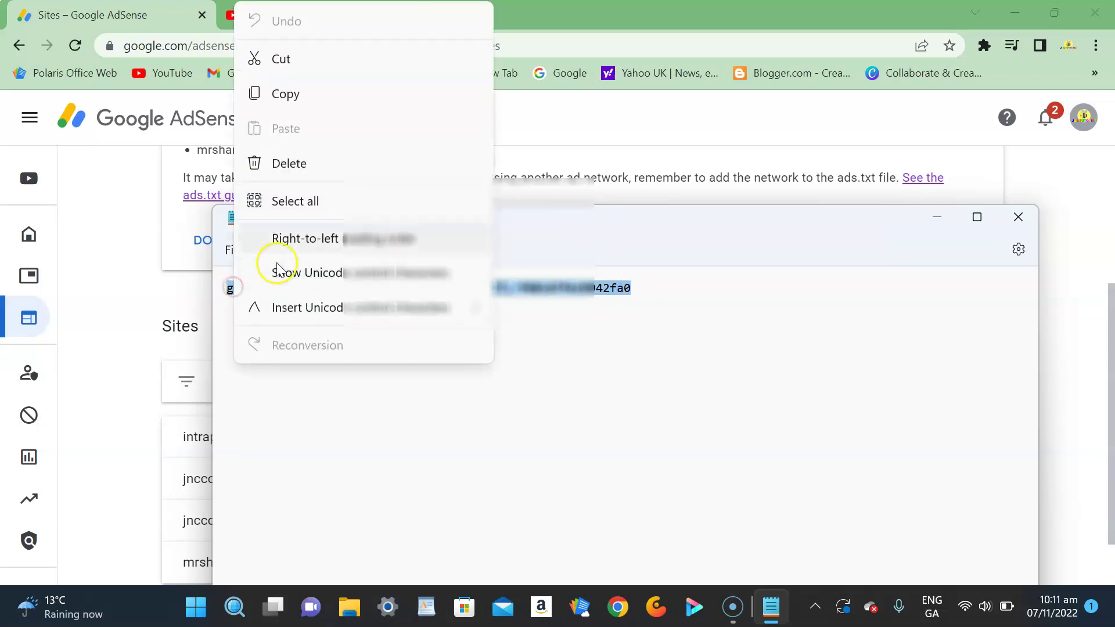
click(322, 103)
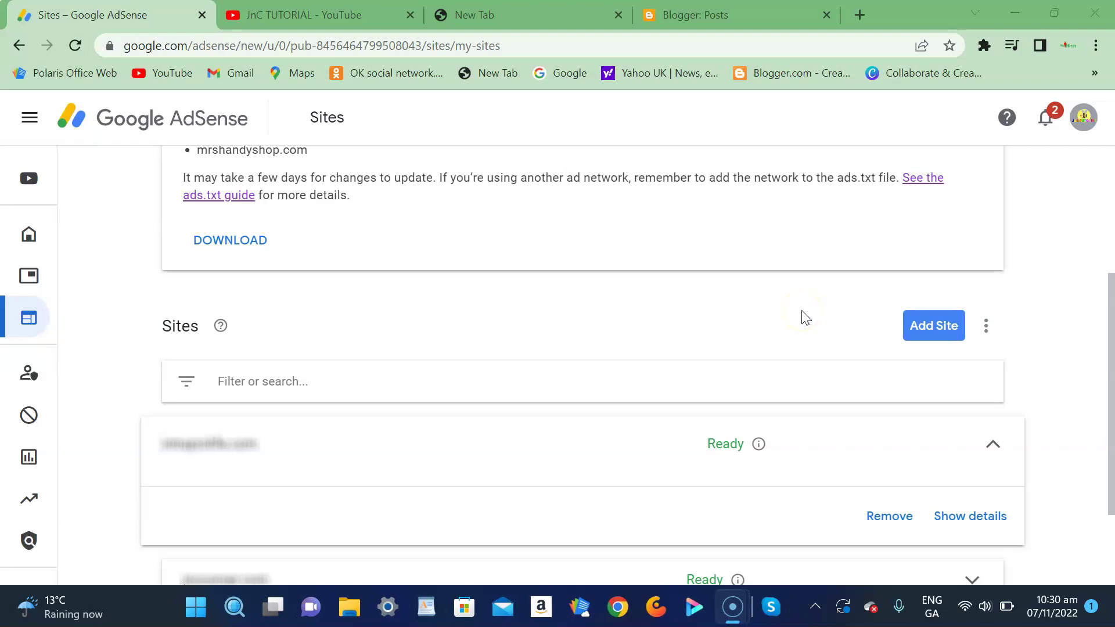
Switch to the Blogger tab and select the J & C CORNER blog to list its 148 posts
click(742, 16)
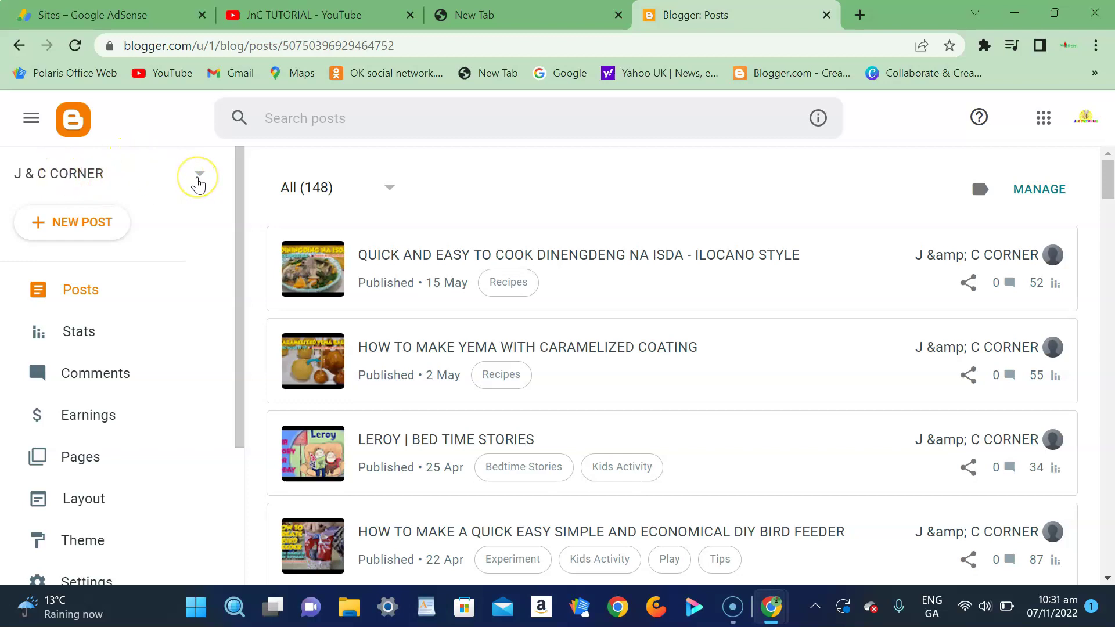
click(199, 181)
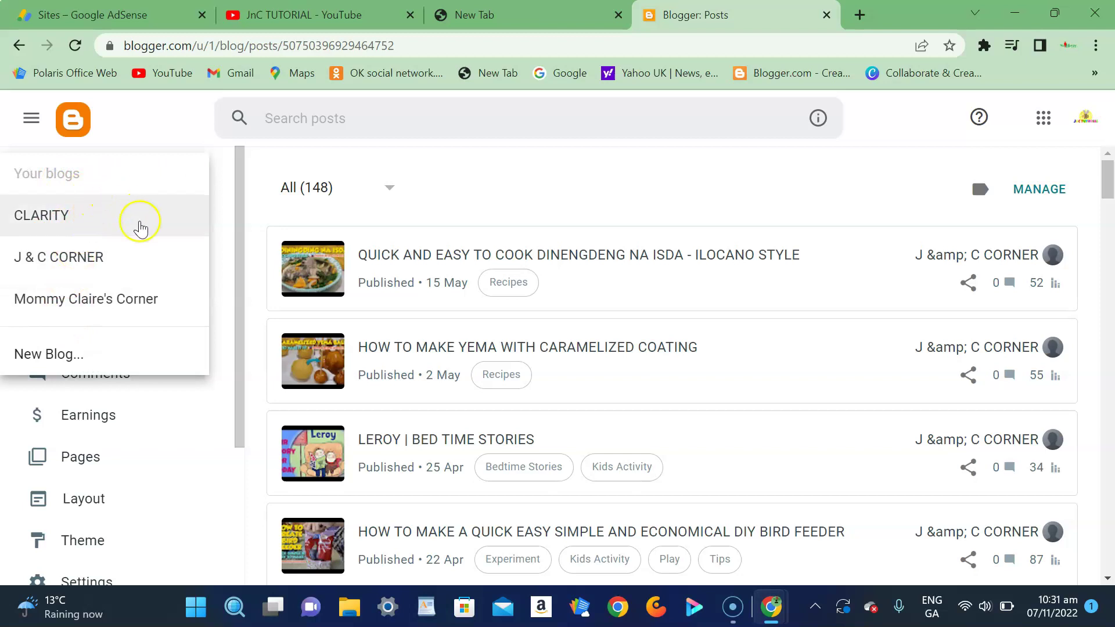
click(36, 256)
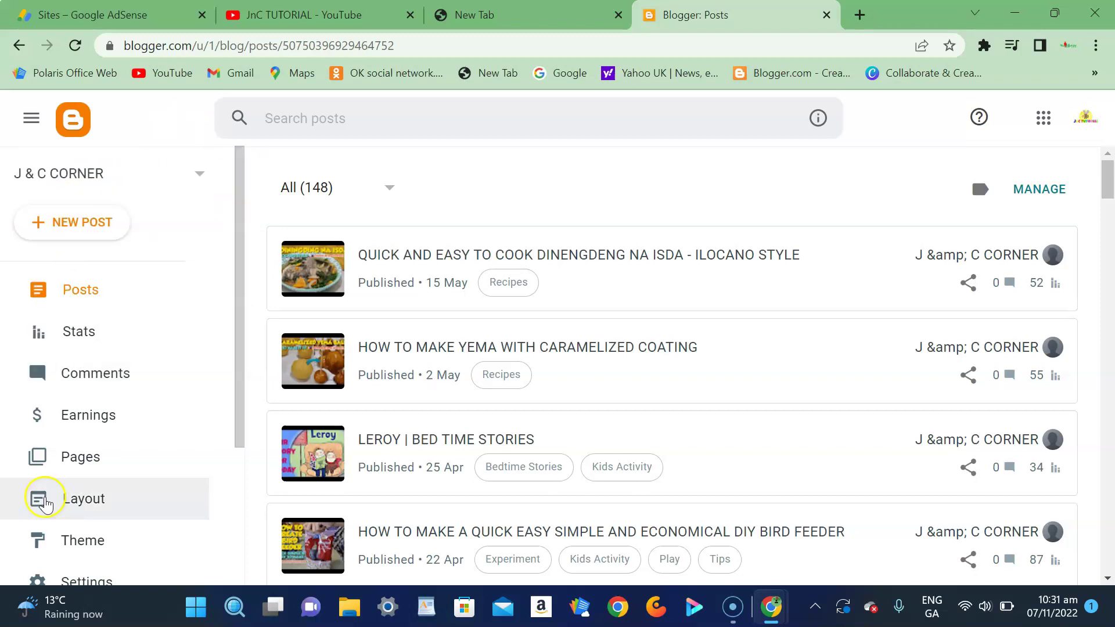
scroll(145, 485, down, 2)
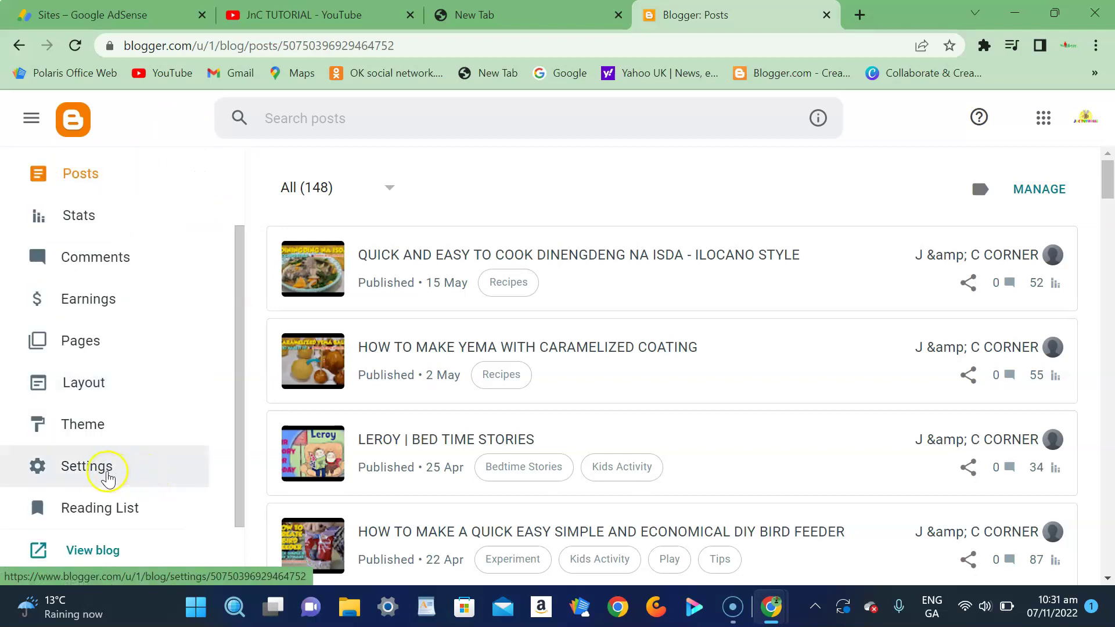
Open J & C CORNER's Settings and scroll down to the Monetisation custom ads.txt entry
click(107, 472)
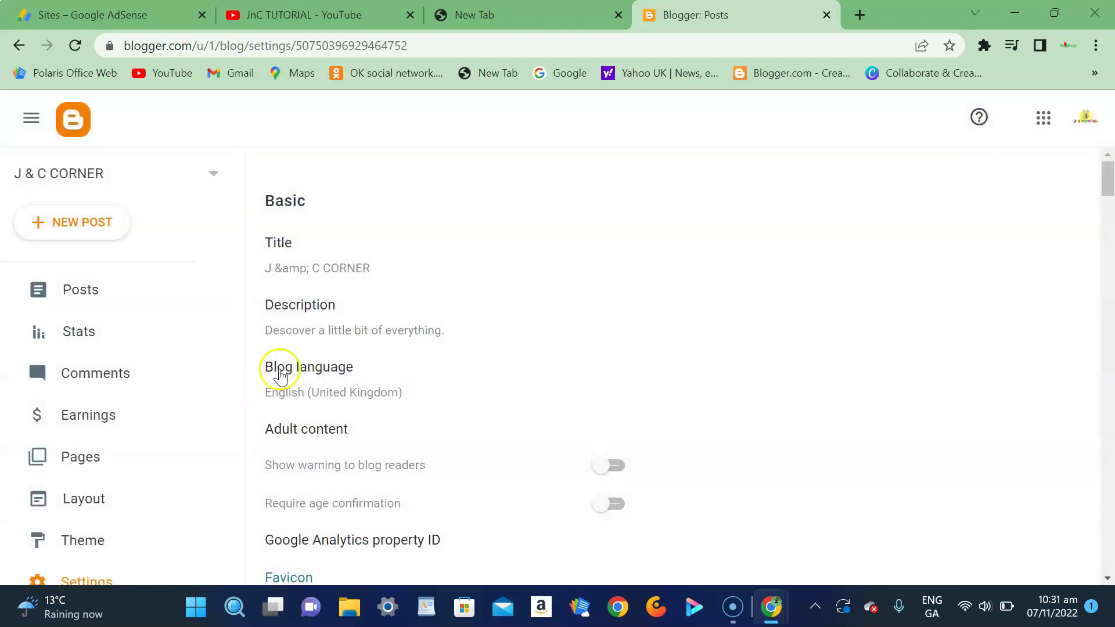
scroll(405, 398, down, 2)
scroll(404, 397, down, 20)
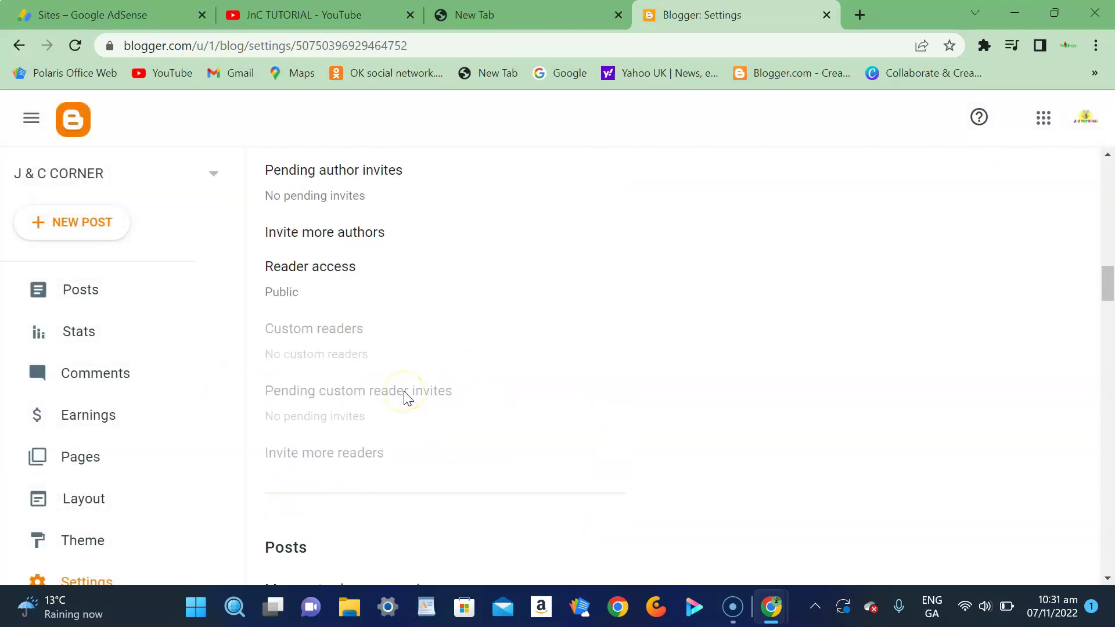
scroll(405, 398, down, 18)
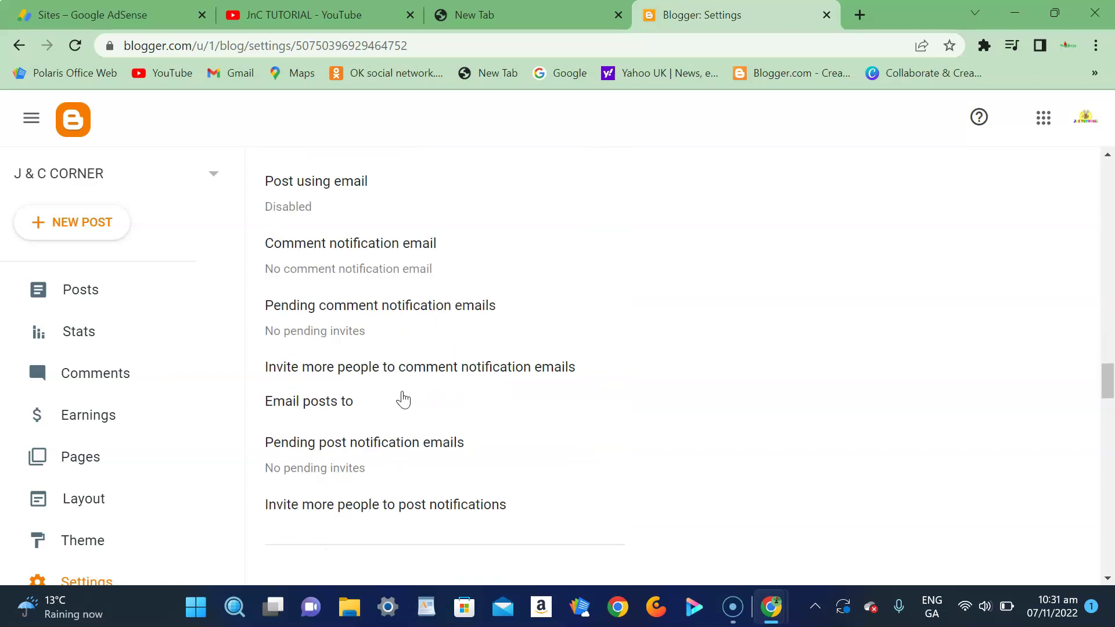
scroll(405, 398, down, 20)
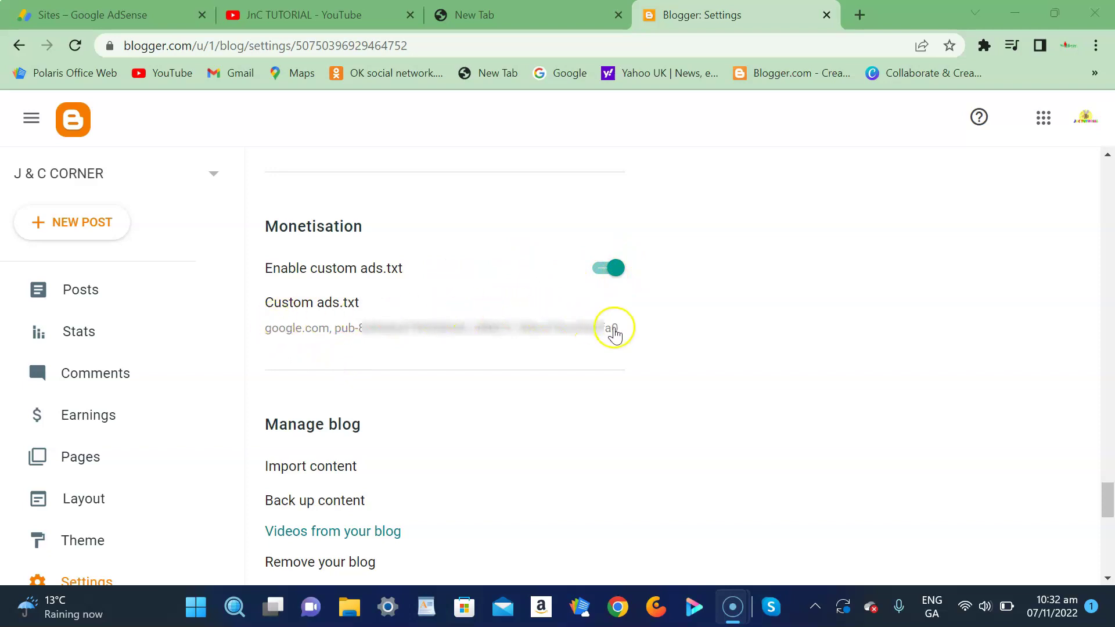
Open the Custom ads.txt entry and save it with its existing google.com publisher line
click(278, 342)
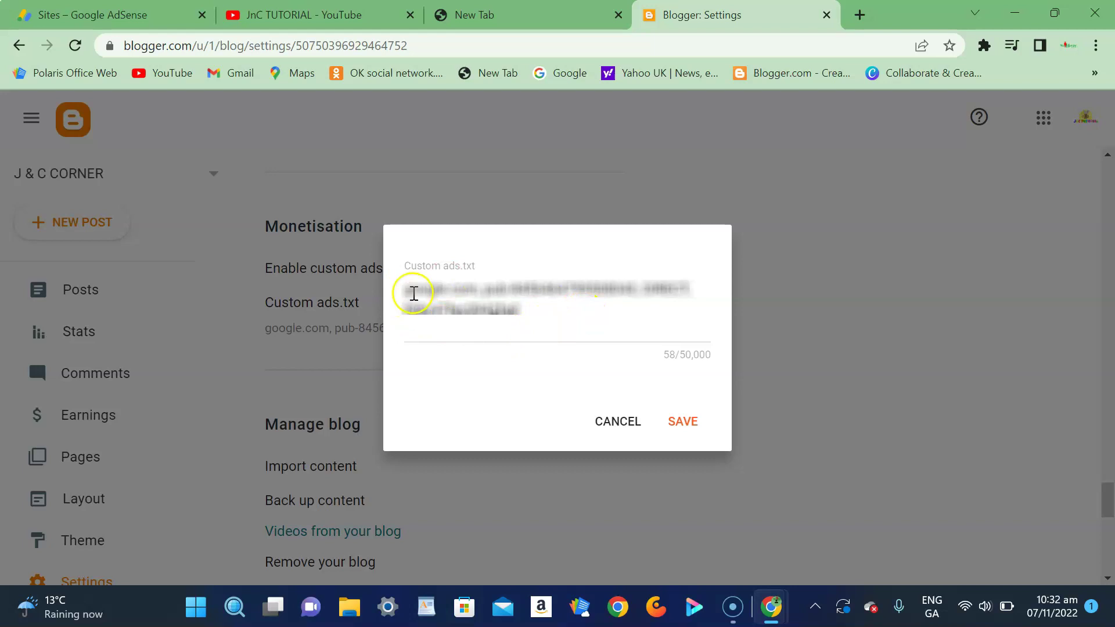
right_click(415, 295)
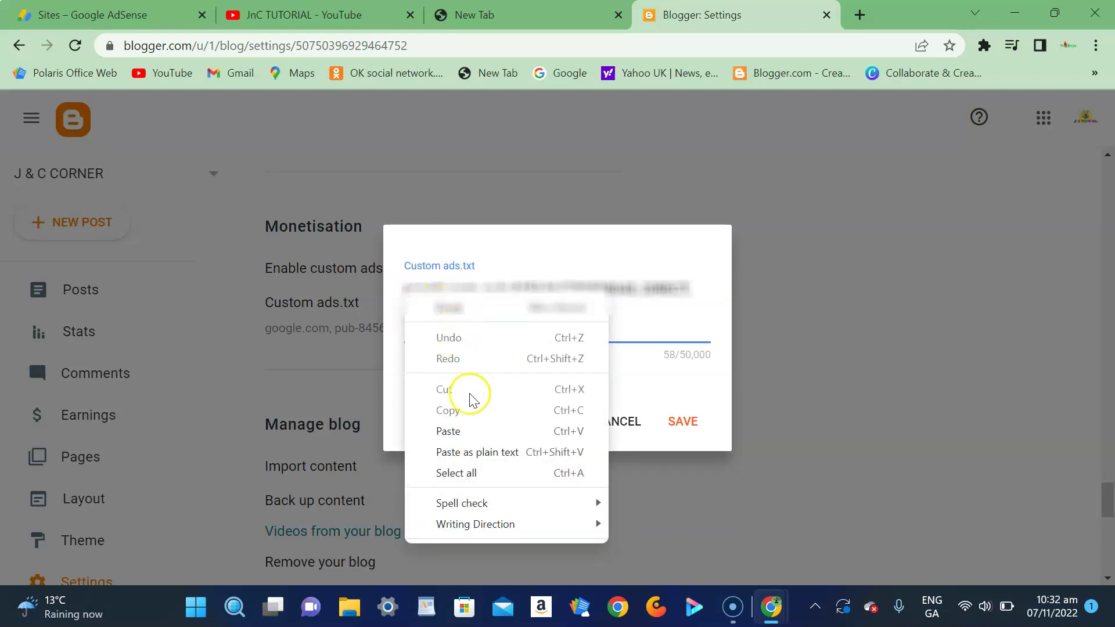
click(641, 328)
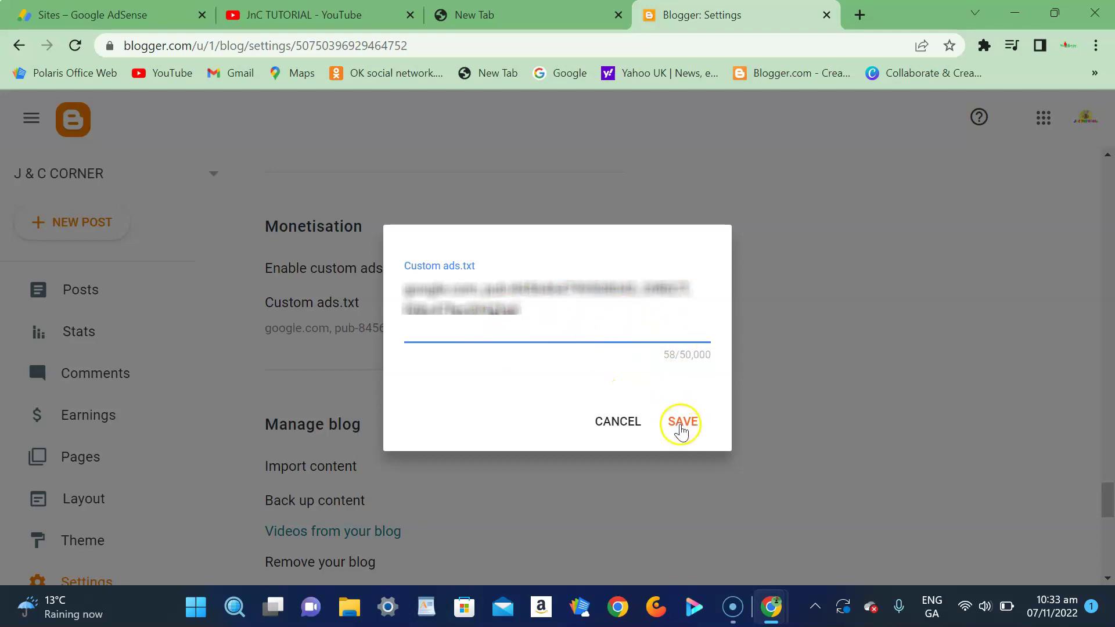
click(681, 427)
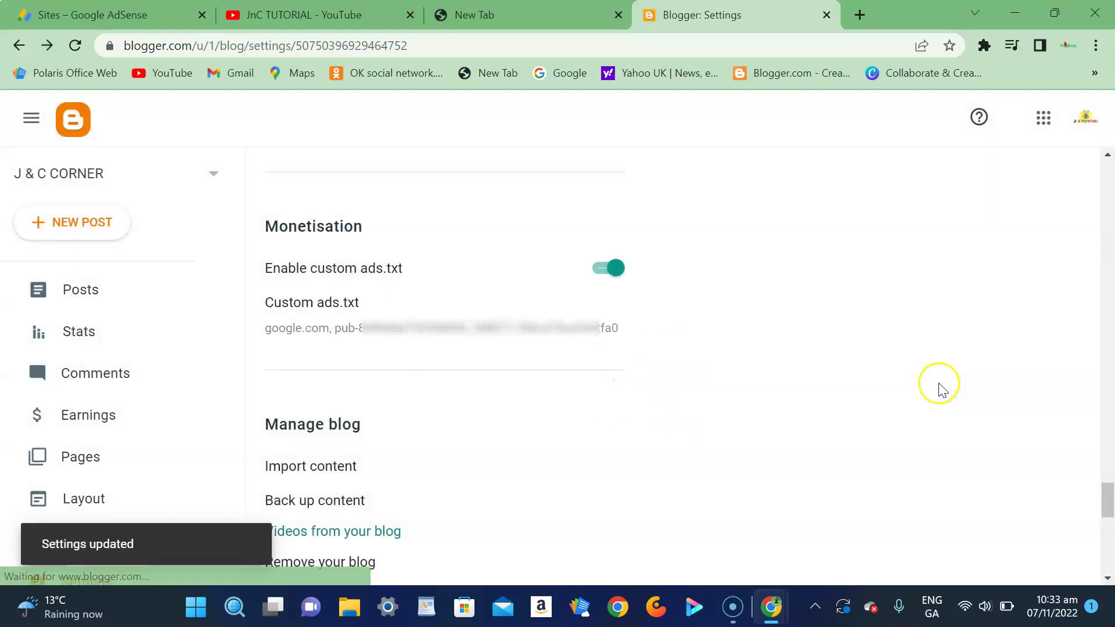
scroll(504, 423, up, 2)
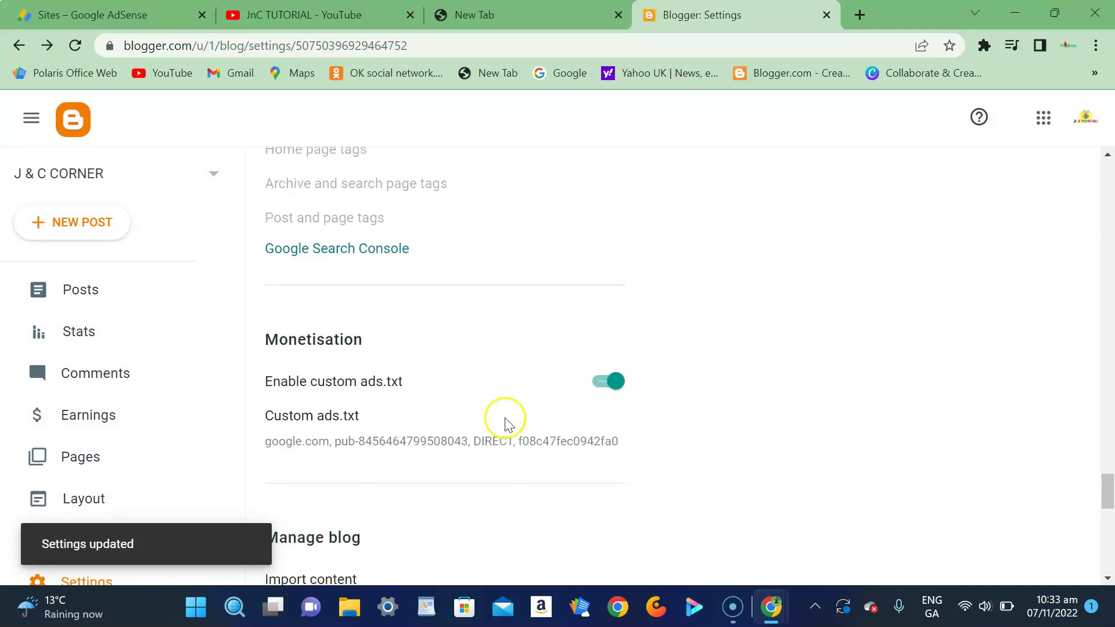
scroll(363, 456, down, 2)
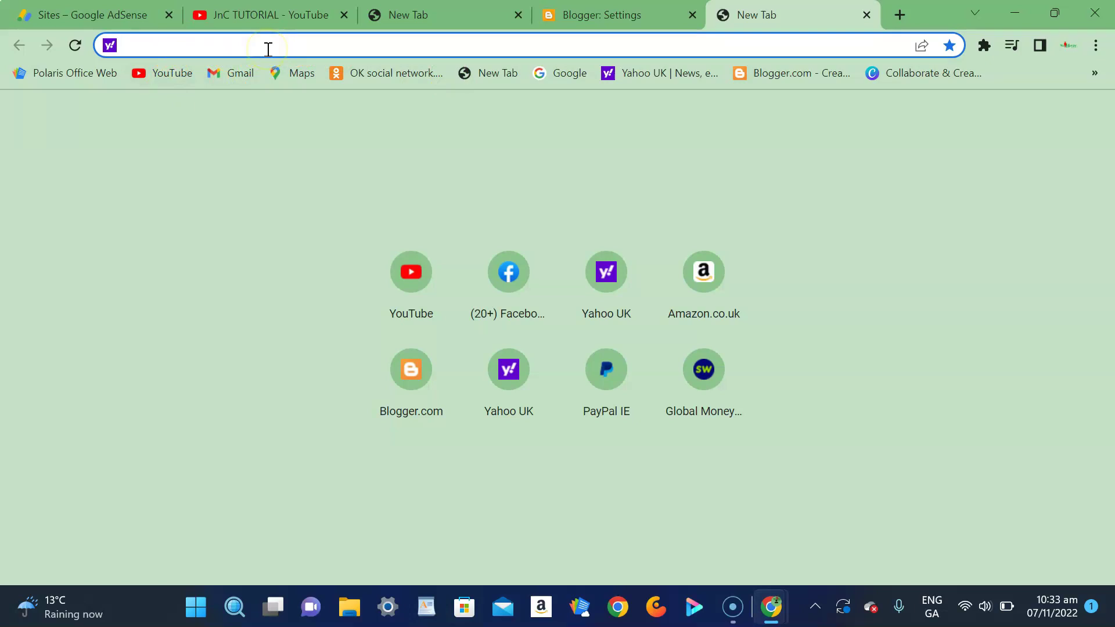
text(www)
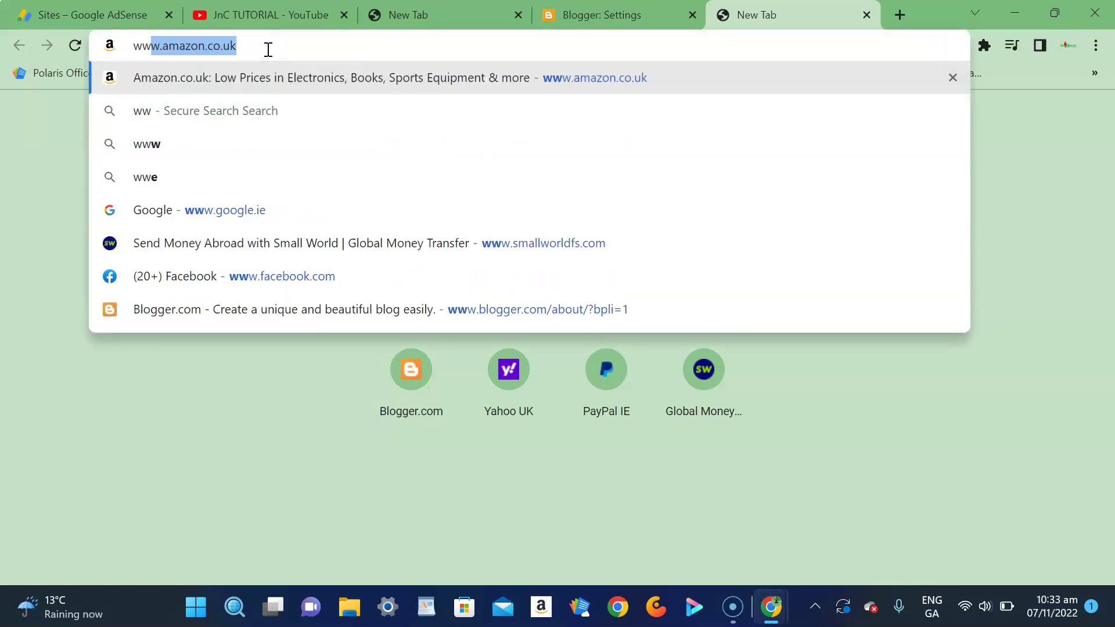
text(.jnc)
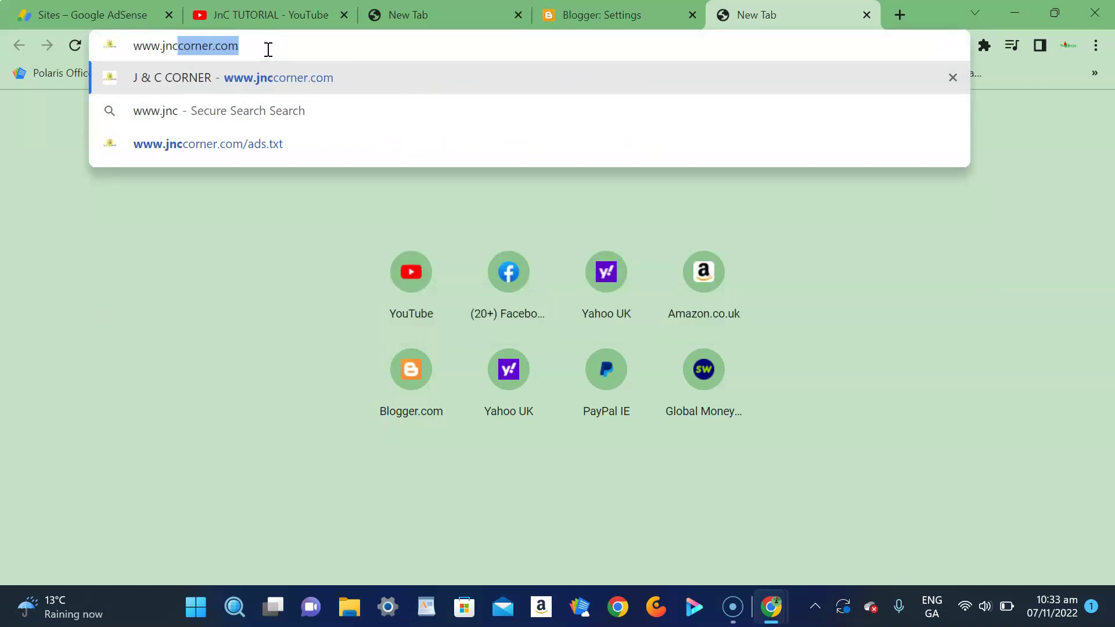
click(267, 49)
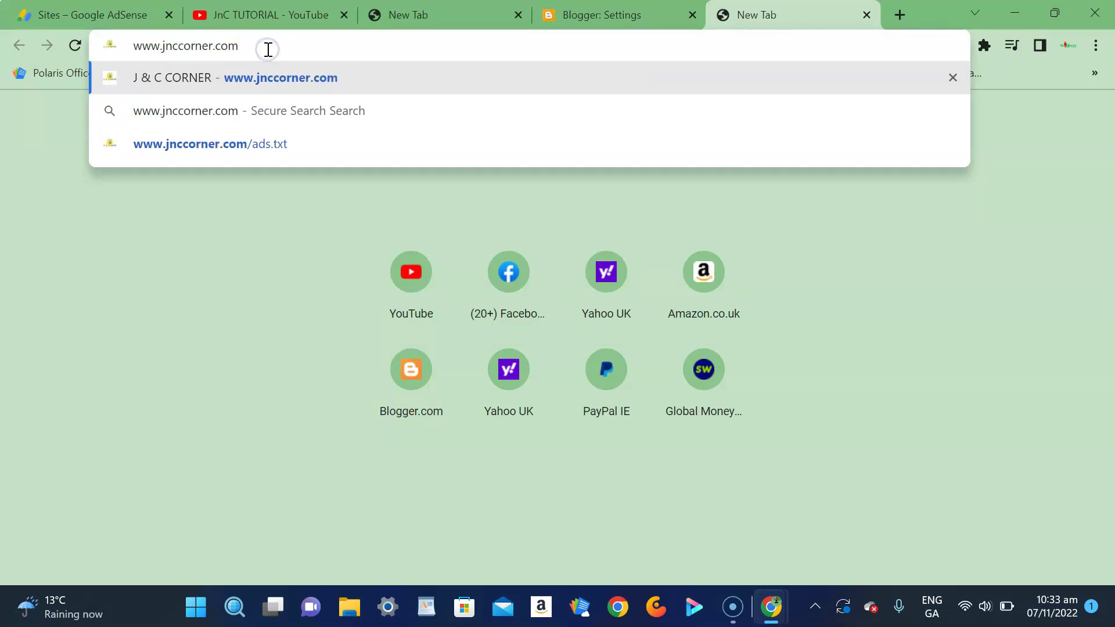
text(/ad)
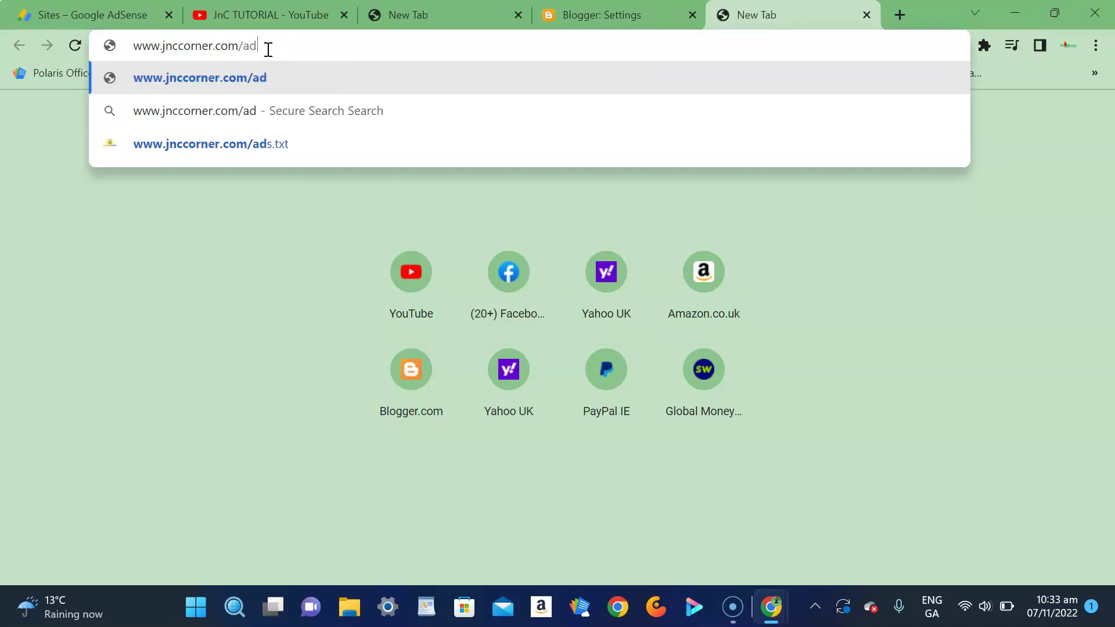
text(s,txt)
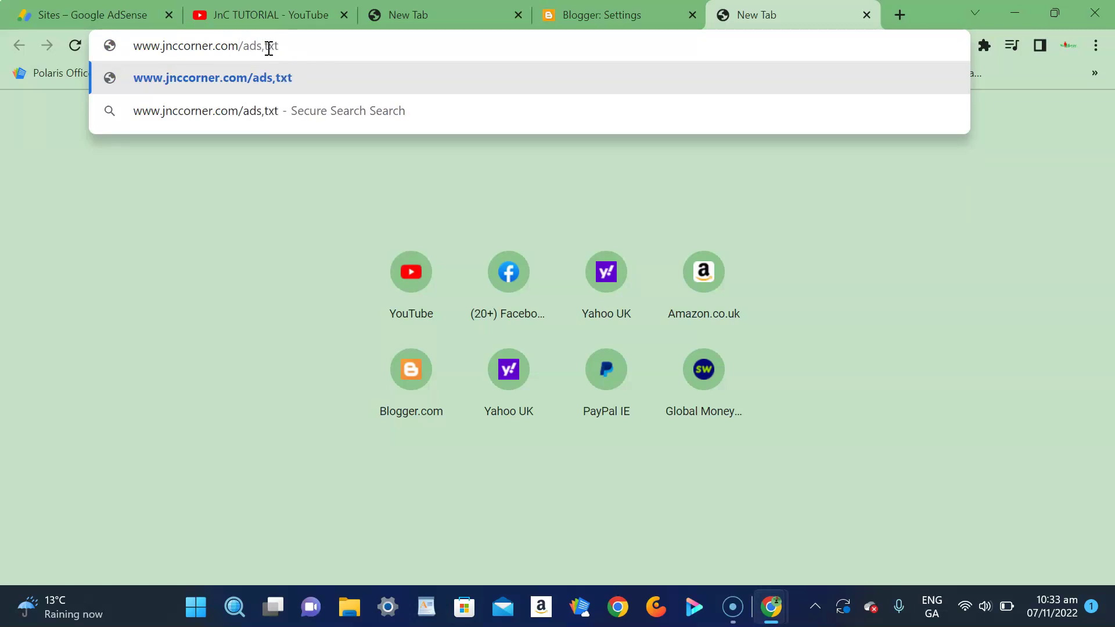
drag(265, 51, 275, 53)
click(265, 46)
key(BackSpace)
text(.)
click(362, 77)
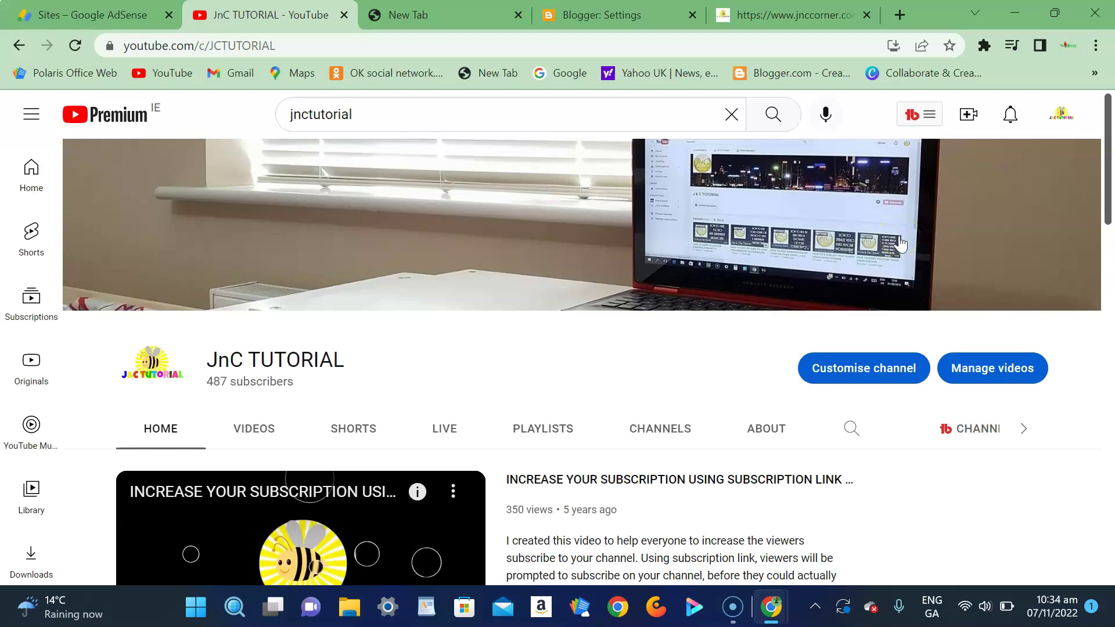
click(741, 423)
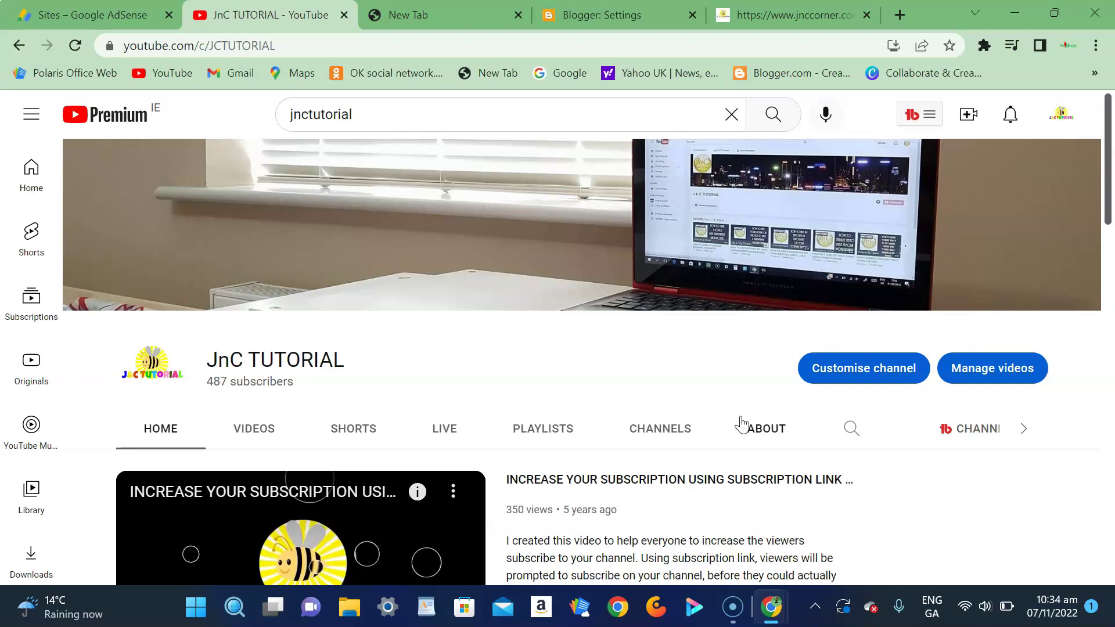